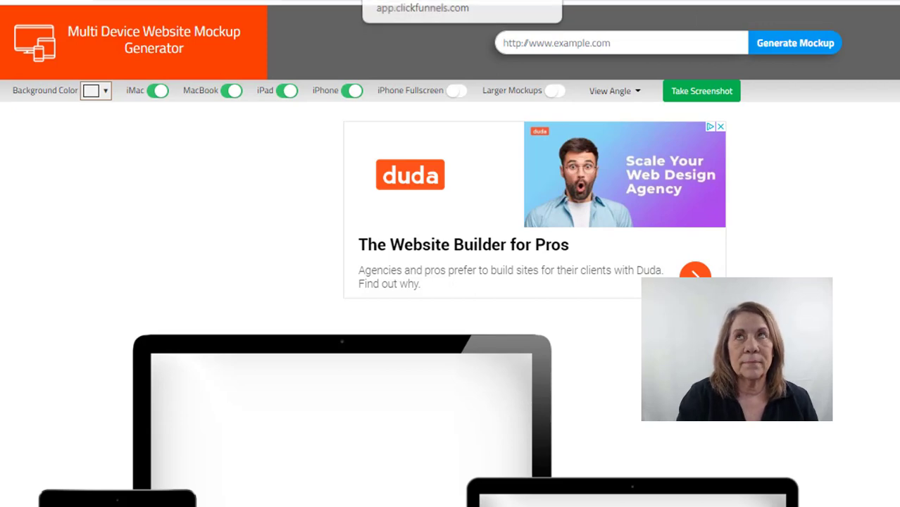
Paste the ClickFunnels course page URL into the address field and generate its mockups.
{"action": "left_click", "coordinate": [451, 2]}
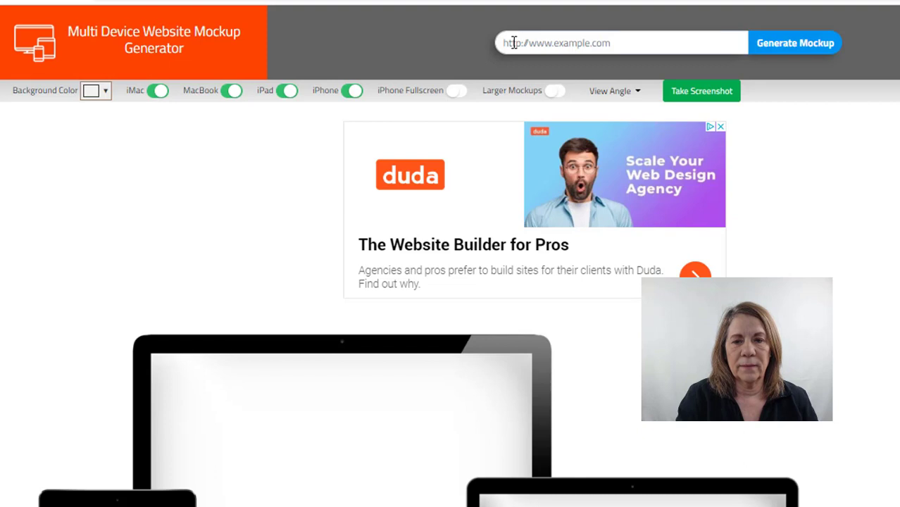
{"action": "left_click", "coordinate": [514, 43]}
{"action": "key", "text": "ctrl+v"}
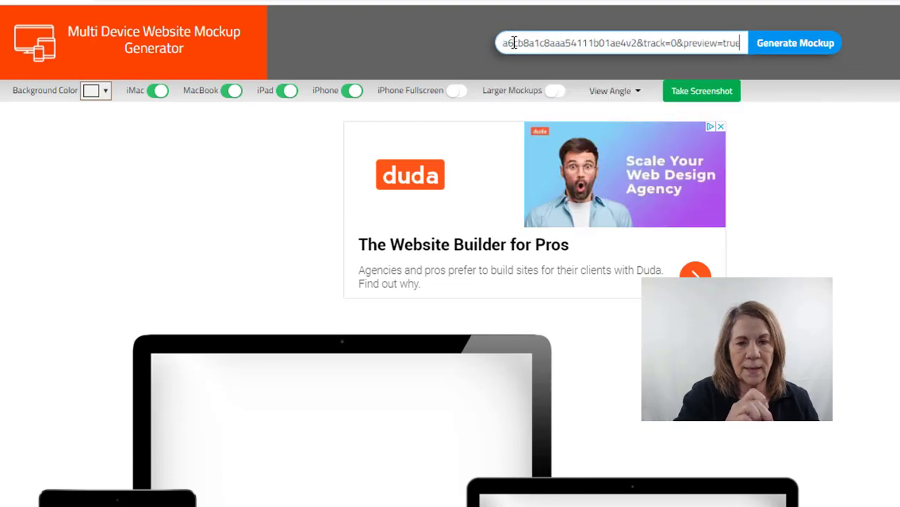
{"action": "left_click", "coordinate": [786, 54]}
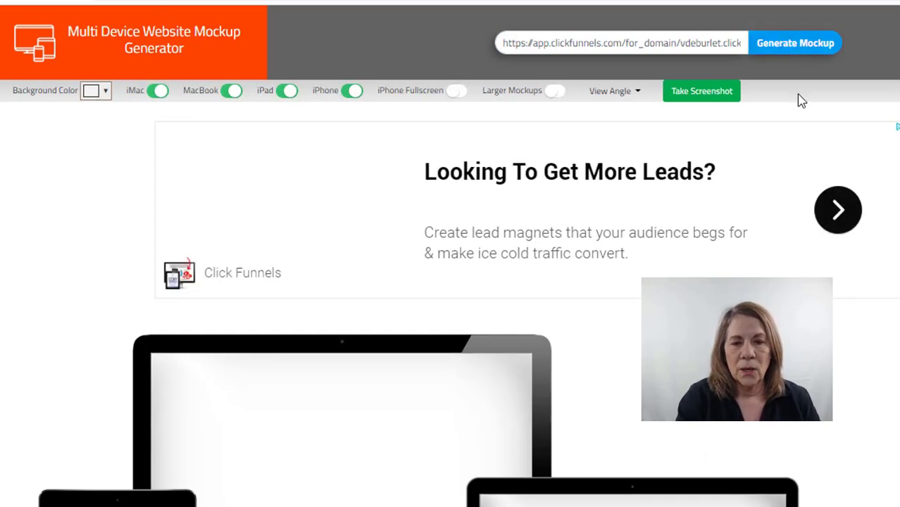
Scroll through the iMac, MacBook, iPad and iPhone mockups of the Establish Your Brand page.
{"action": "scroll", "coordinate": [871, 160], "scroll_direction": "down", "scroll_amount": 1}
{"action": "scroll", "coordinate": [450, 282], "scroll_direction": "down", "scroll_amount": 4}
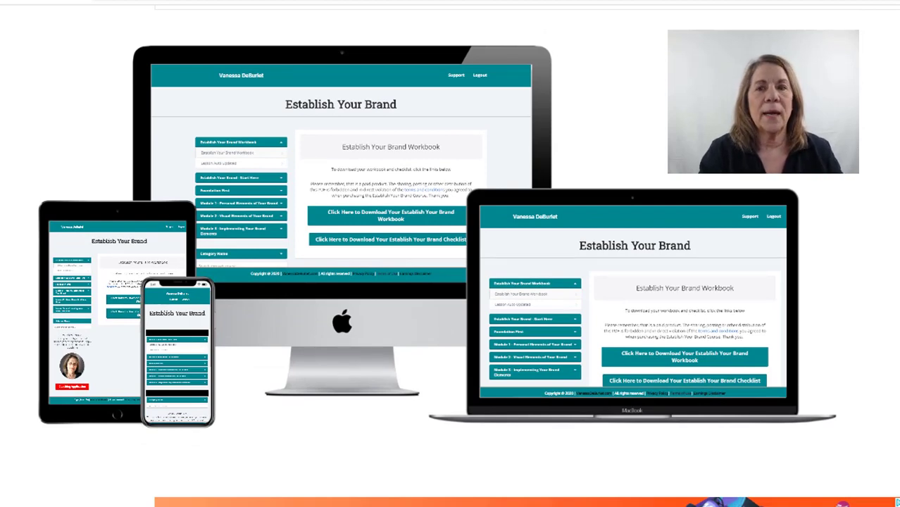
{"action": "scroll", "coordinate": [450, 282], "scroll_direction": "up", "scroll_amount": 3}
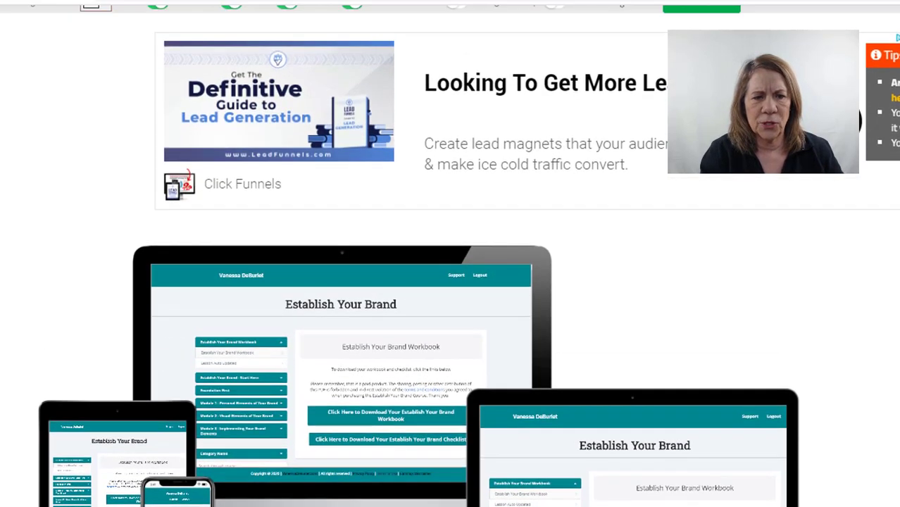
{"action": "scroll", "coordinate": [450, 281], "scroll_direction": "up", "scroll_amount": 1}
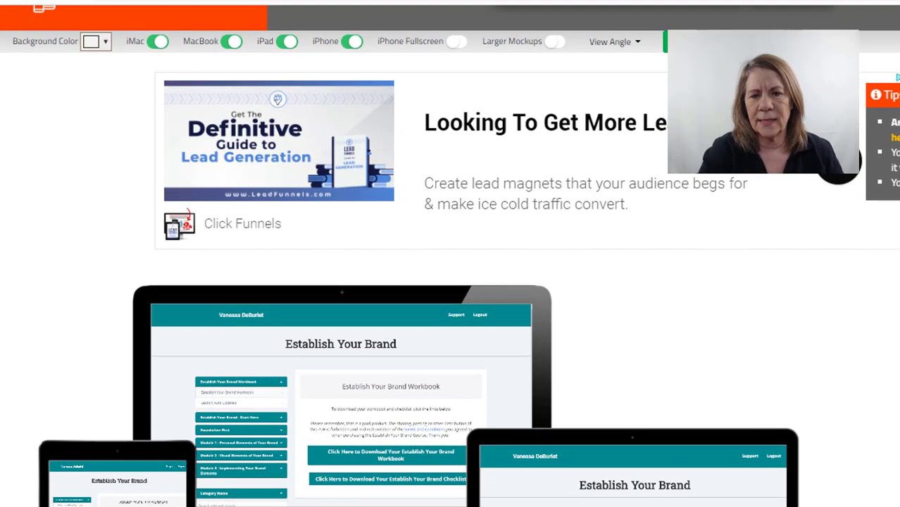
{"action": "scroll", "coordinate": [450, 281], "scroll_direction": "down", "scroll_amount": 6}
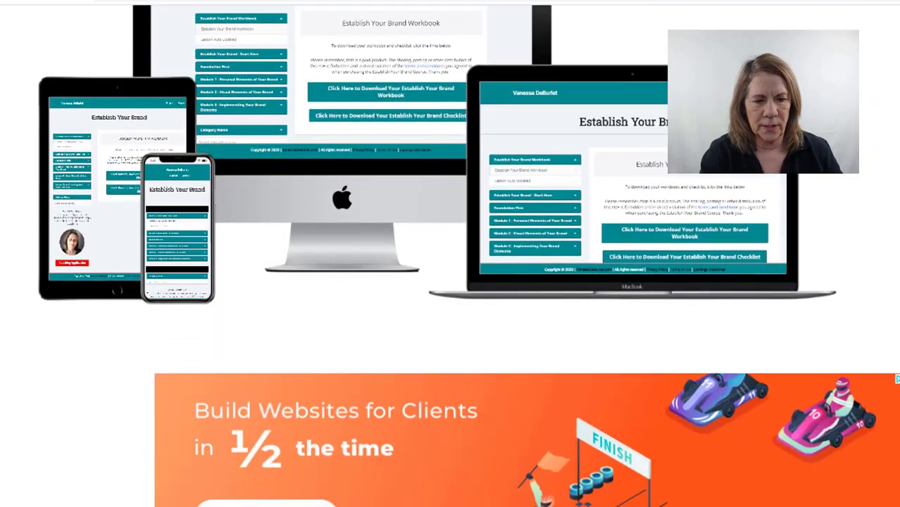
{"action": "scroll", "coordinate": [450, 281], "scroll_direction": "down", "scroll_amount": 2}
{"action": "scroll", "coordinate": [450, 282], "scroll_direction": "up", "scroll_amount": 1}
{"action": "scroll", "coordinate": [450, 282], "scroll_direction": "up", "scroll_amount": 6}
{"action": "scroll", "coordinate": [450, 282], "scroll_direction": "down", "scroll_amount": 1}
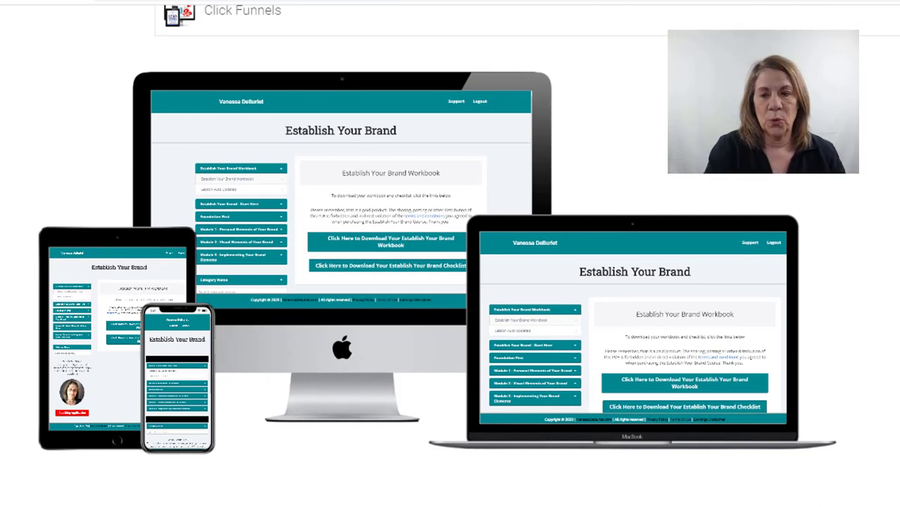
{"action": "scroll", "coordinate": [450, 281], "scroll_direction": "down", "scroll_amount": 1}
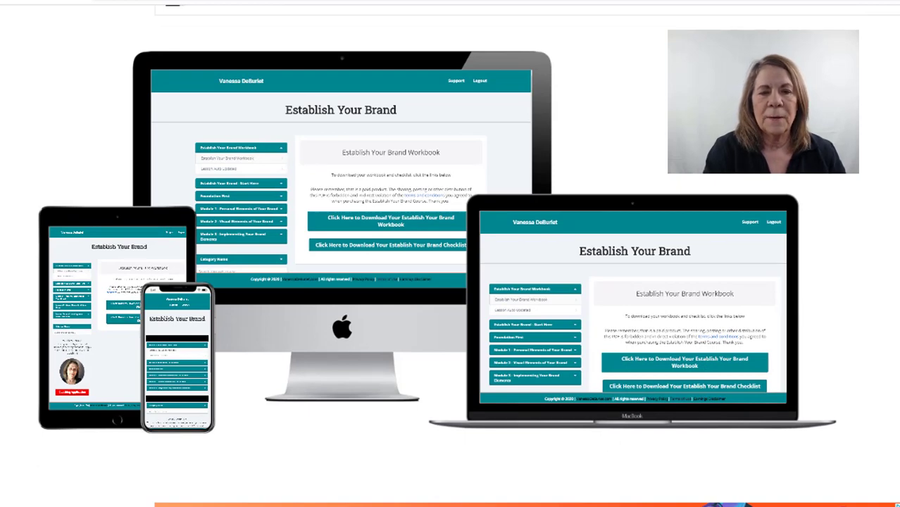
Snip the area around the four device mockups, then close the snip without saving.
{"action": "left_click_drag", "start_coordinate": [899, 18], "coordinate": [744, 13]}
{"action": "left_click", "coordinate": [694, 30]}
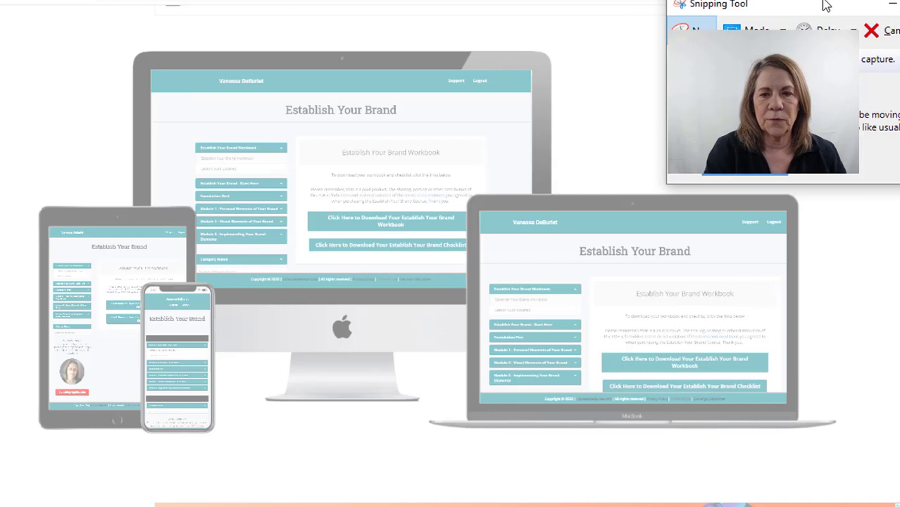
{"action": "left_click_drag", "start_coordinate": [786, 4], "coordinate": [899, 0]}
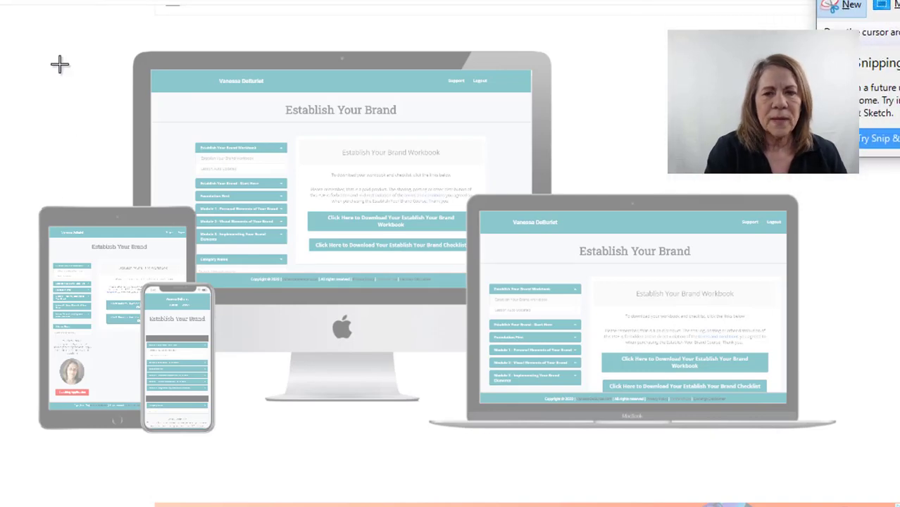
{"action": "left_click_drag", "start_coordinate": [25, 29], "coordinate": [861, 455]}
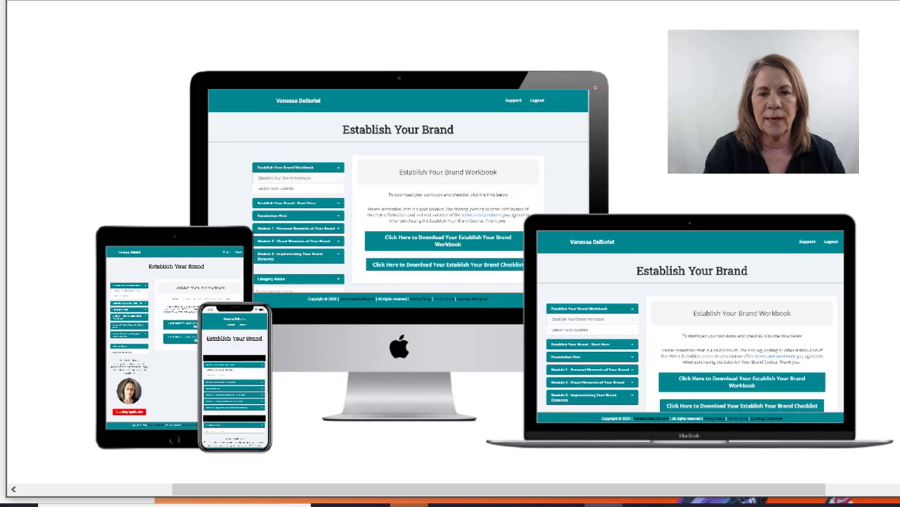
{"action": "key", "text": "alt+F4"}
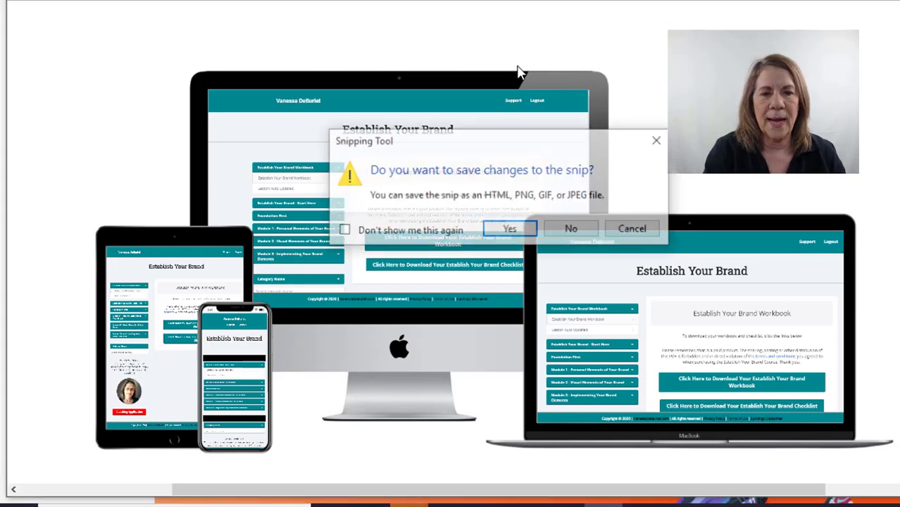
{"action": "left_click", "coordinate": [573, 234]}
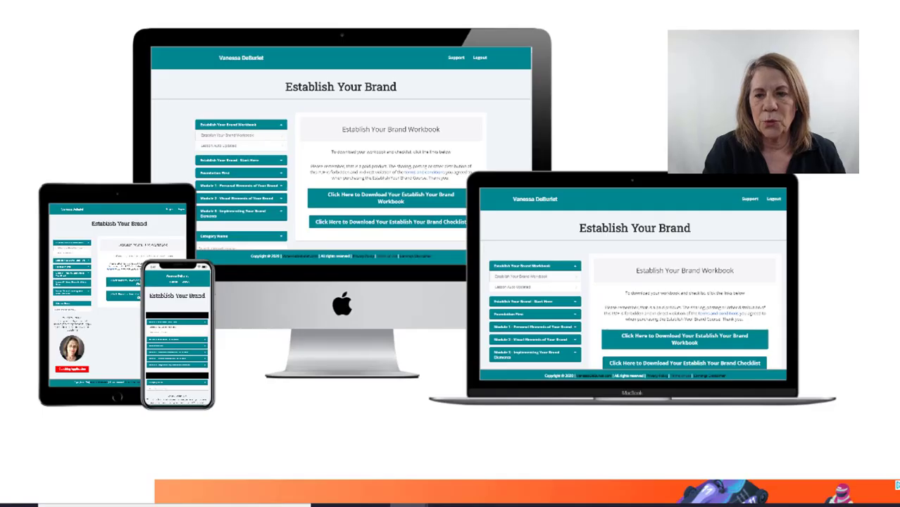
Replace the course page URL with the home page address and regenerate the mockups.
{"action": "scroll", "coordinate": [451, 254], "scroll_direction": "up", "scroll_amount": 4}
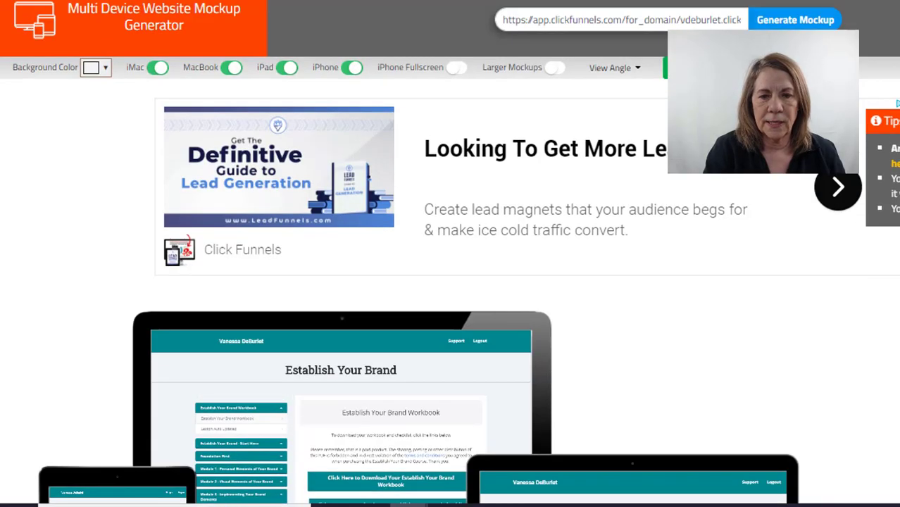
{"action": "left_click_drag", "start_coordinate": [503, 20], "coordinate": [751, 21]}
{"action": "key", "text": "BackSpace"}
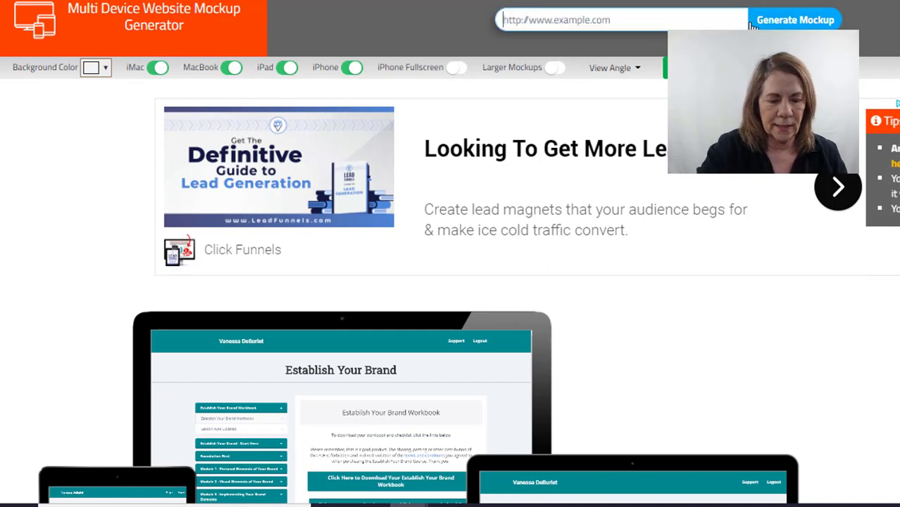
{"action": "type", "text": "https://vanessadeburlet.com/"}
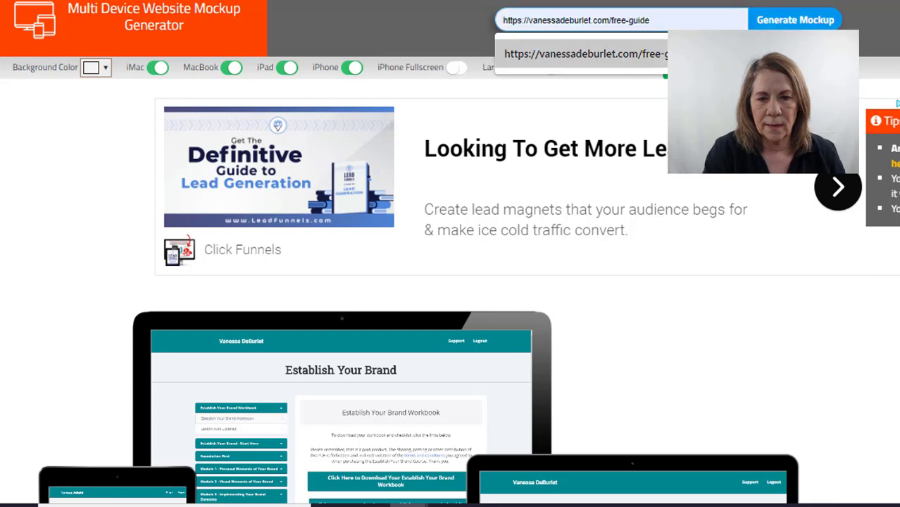
{"action": "left_click", "coordinate": [774, 22]}
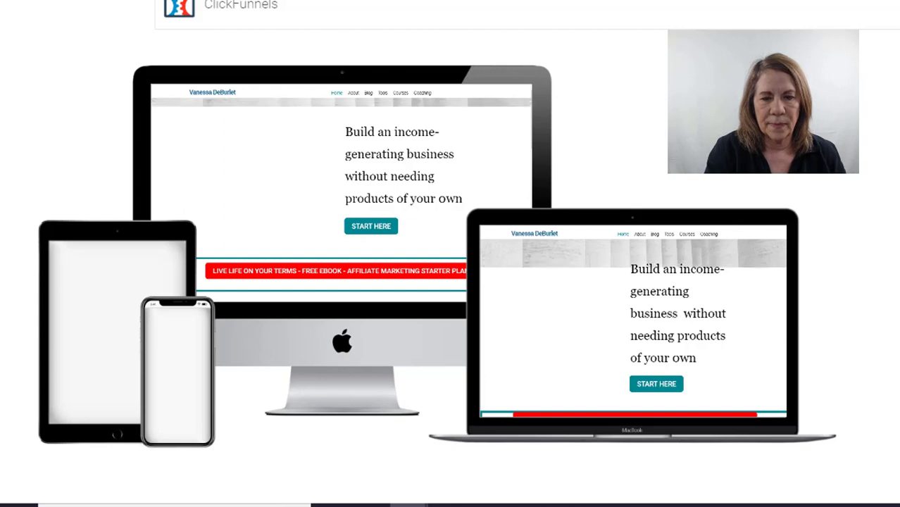
Scroll down to confirm all four home page mockups have loaded.
{"action": "scroll", "coordinate": [451, 254], "scroll_direction": "down", "scroll_amount": 1}
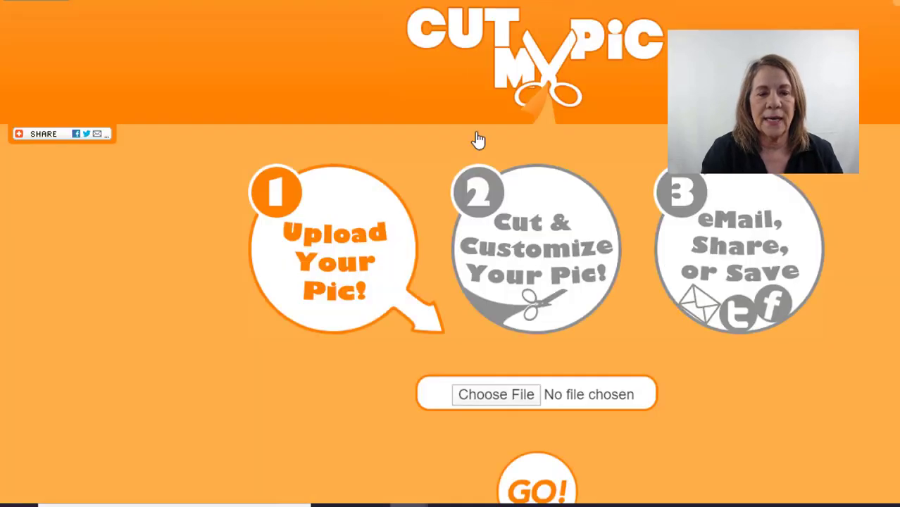
Choose the headshot PNG and upload it to Cut My Pic with GO!
{"action": "left_click", "coordinate": [483, 395]}
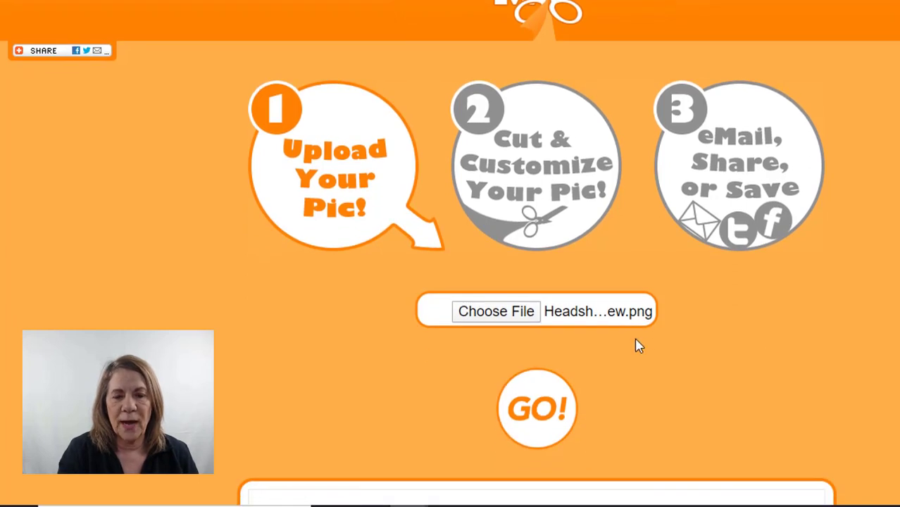
{"action": "left_click", "coordinate": [530, 415]}
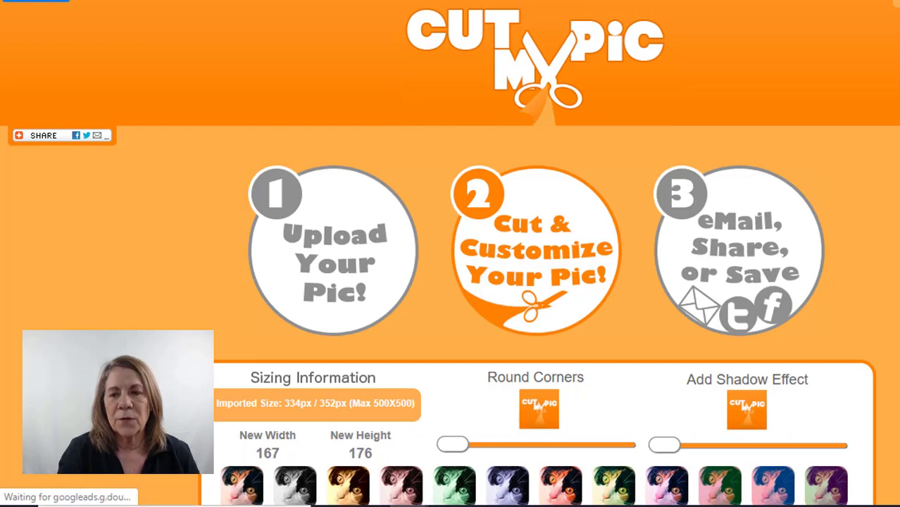
Stretch the crop box's top-left corner to the photo's corner for a 331 × 352 px cut.
{"action": "scroll", "coordinate": [535, 282], "scroll_direction": "down", "scroll_amount": 10}
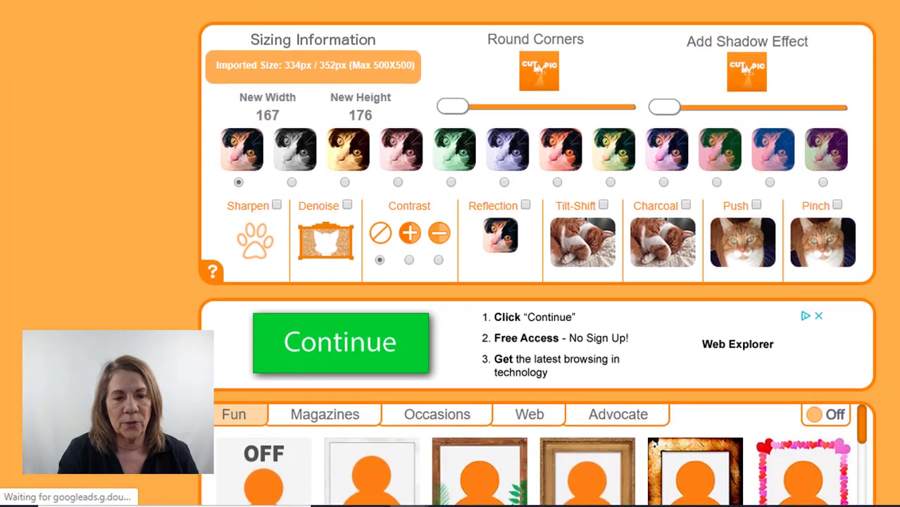
{"action": "scroll", "coordinate": [535, 281], "scroll_direction": "down", "scroll_amount": 9}
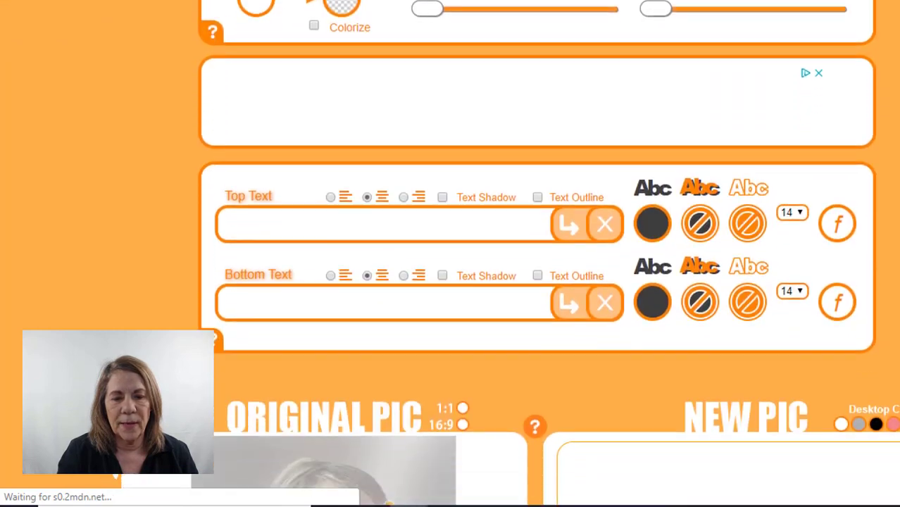
{"action": "scroll", "coordinate": [535, 282], "scroll_direction": "down", "scroll_amount": 4}
{"action": "scroll", "coordinate": [524, 246], "scroll_direction": "down", "scroll_amount": 2}
{"action": "scroll", "coordinate": [524, 246], "scroll_direction": "up", "scroll_amount": 2}
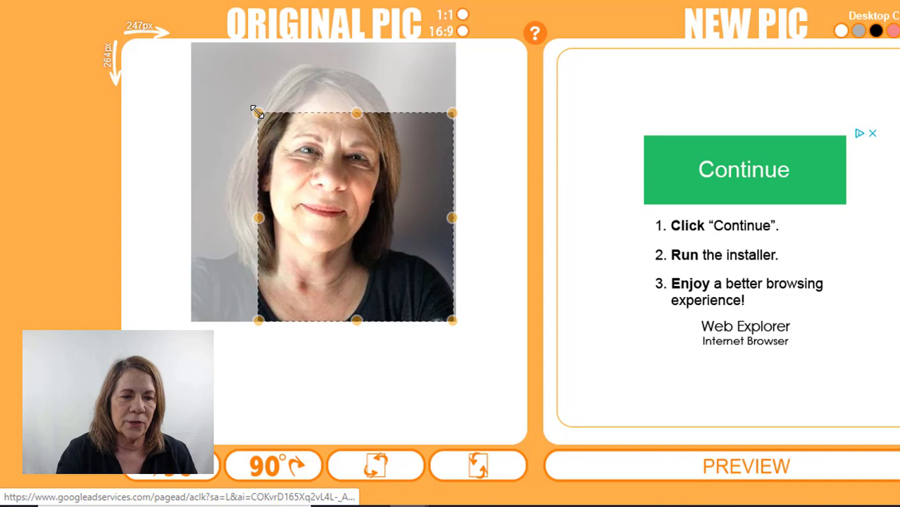
{"action": "left_click_drag", "start_coordinate": [243, 101], "coordinate": [188, 40]}
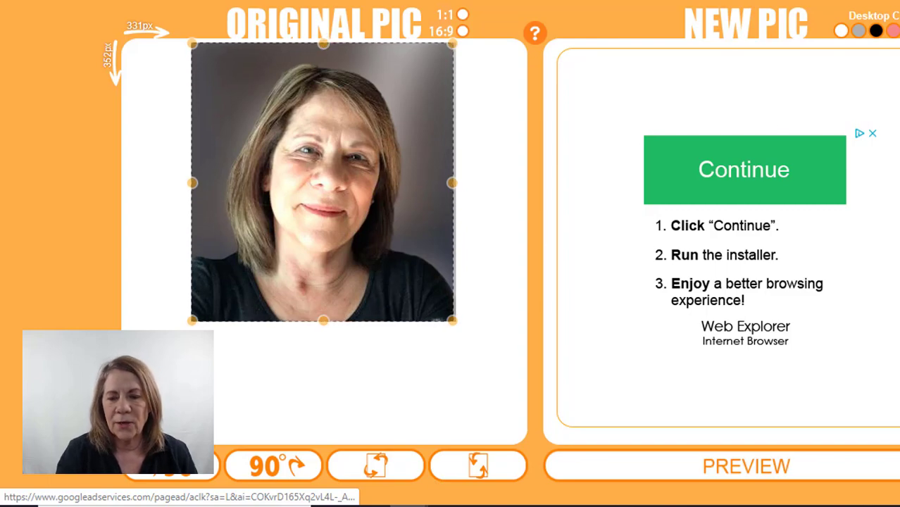
{"action": "scroll", "coordinate": [782, 118], "scroll_direction": "up", "scroll_amount": 2}
{"action": "scroll", "coordinate": [744, 284], "scroll_direction": "up", "scroll_amount": 10}
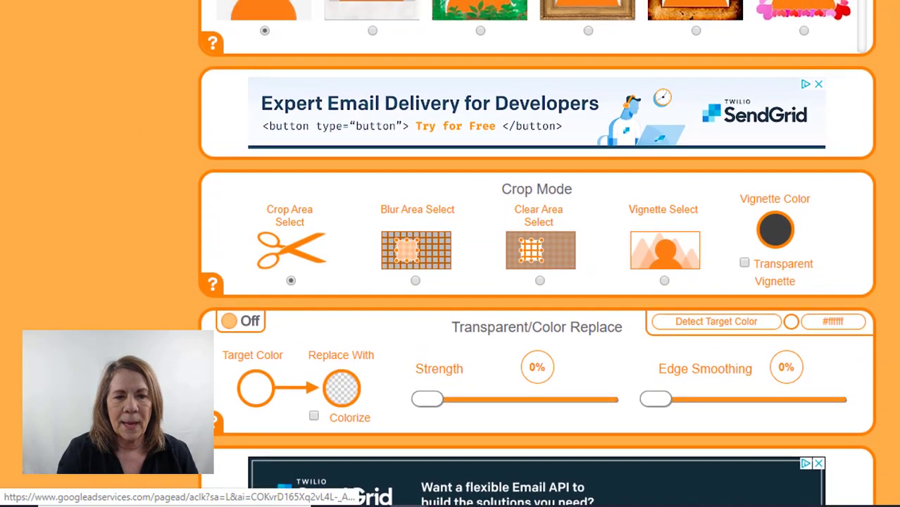
Push the Round Corners slider near maximum and the Add Shadow Effect slider slightly right.
{"action": "scroll", "coordinate": [537, 254], "scroll_direction": "up", "scroll_amount": 7}
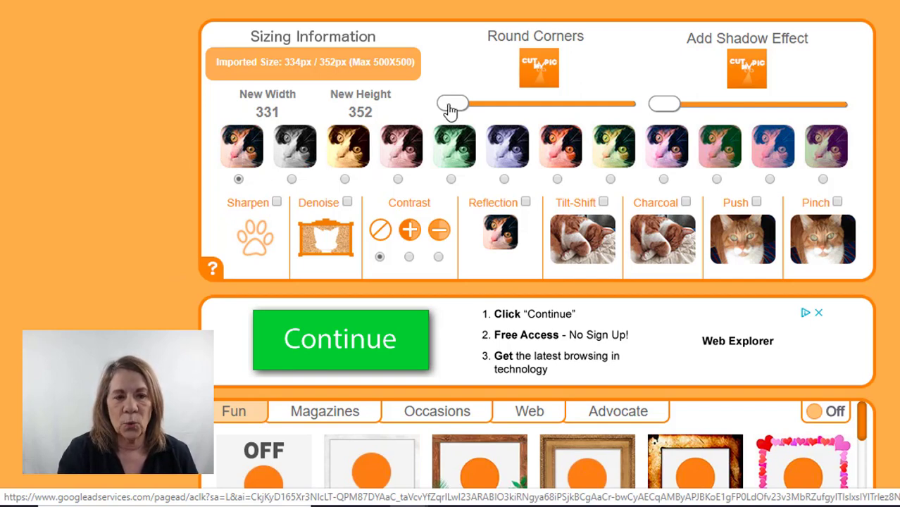
{"action": "left_click_drag", "start_coordinate": [451, 110], "coordinate": [634, 120]}
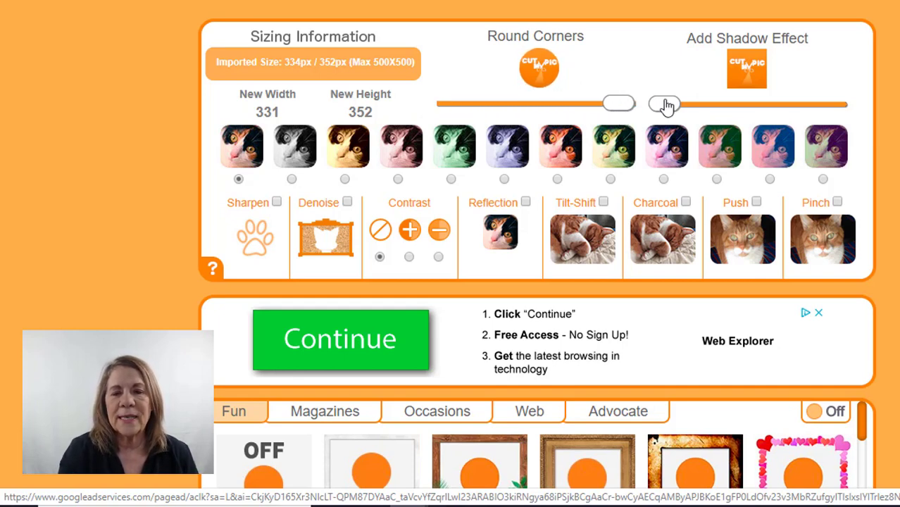
{"action": "left_click_drag", "start_coordinate": [668, 105], "coordinate": [695, 106]}
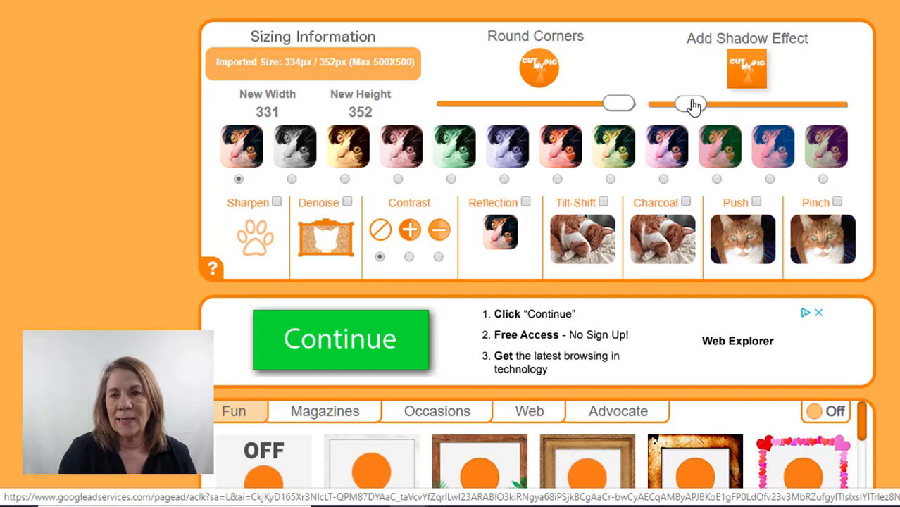